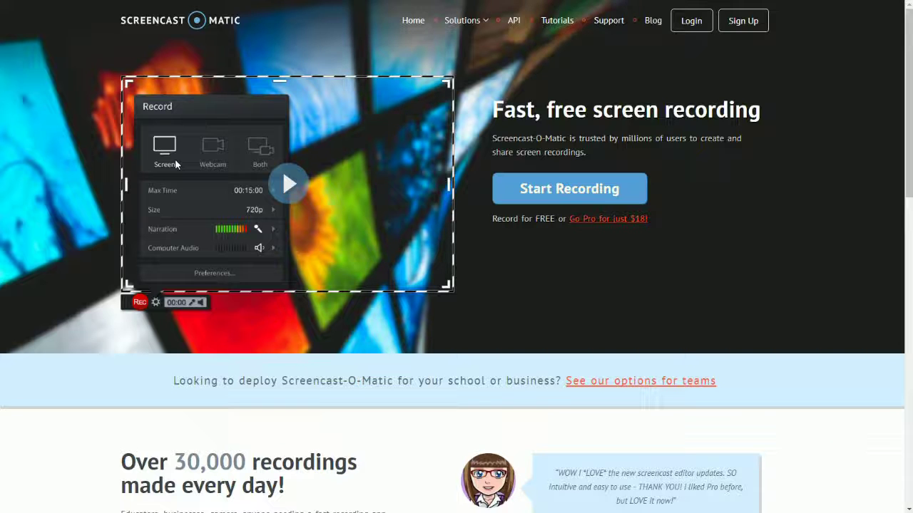
- Launch the Screencast-O-Matic recorder from its website and choose the FREE Recorder
click(568, 197)
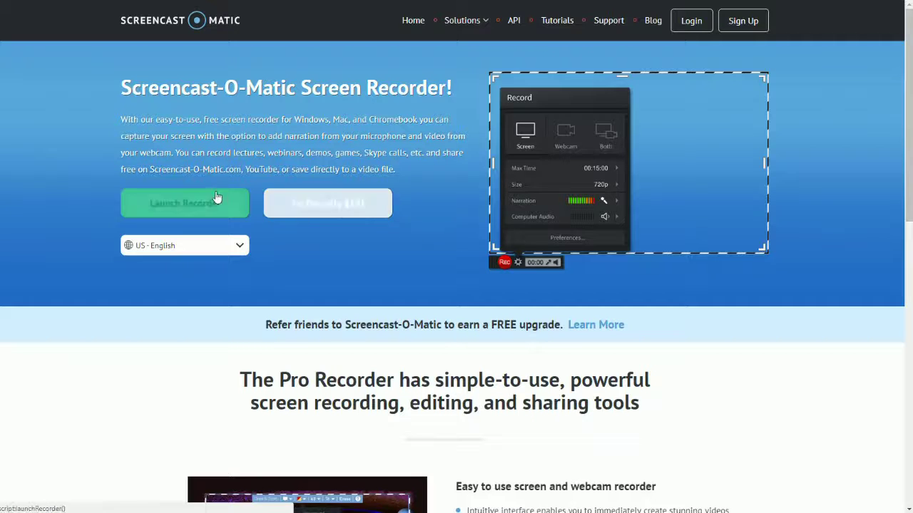
click(191, 205)
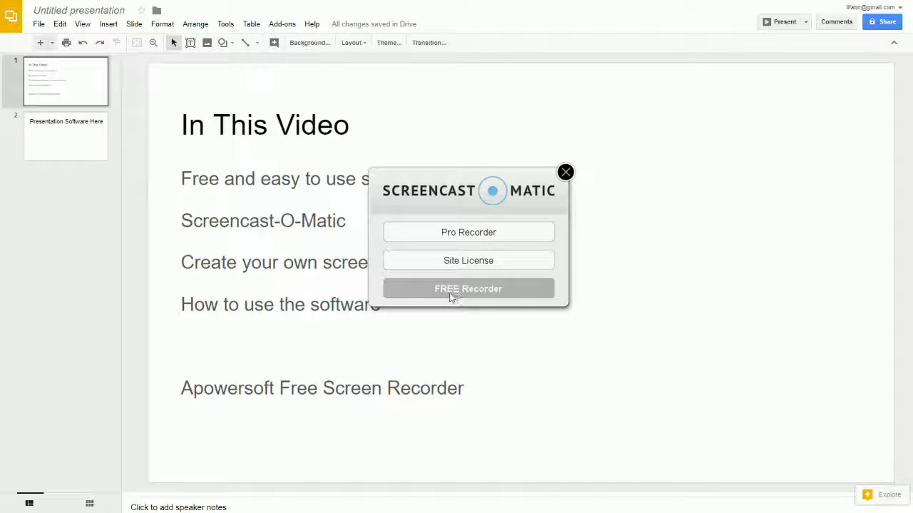
click(477, 293)
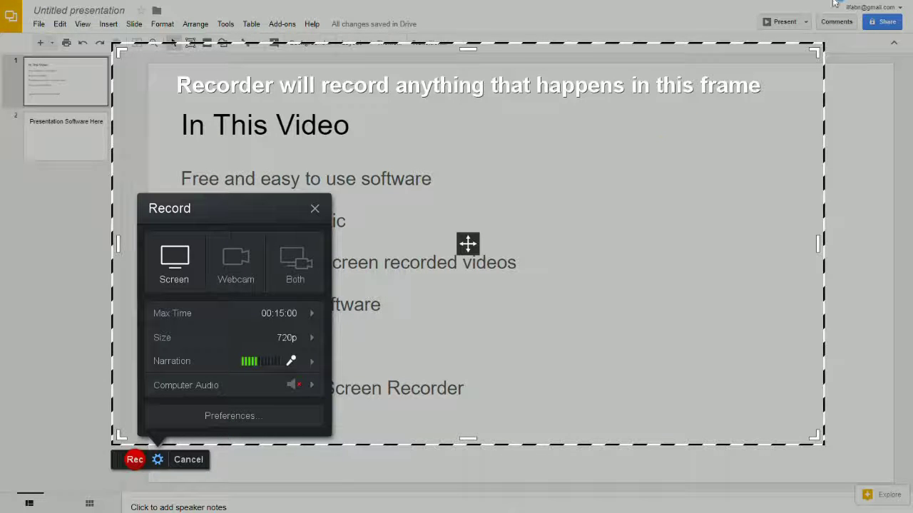
- Show the empty desktop behind the recorder and select 720p as the recording size
key(super+d)
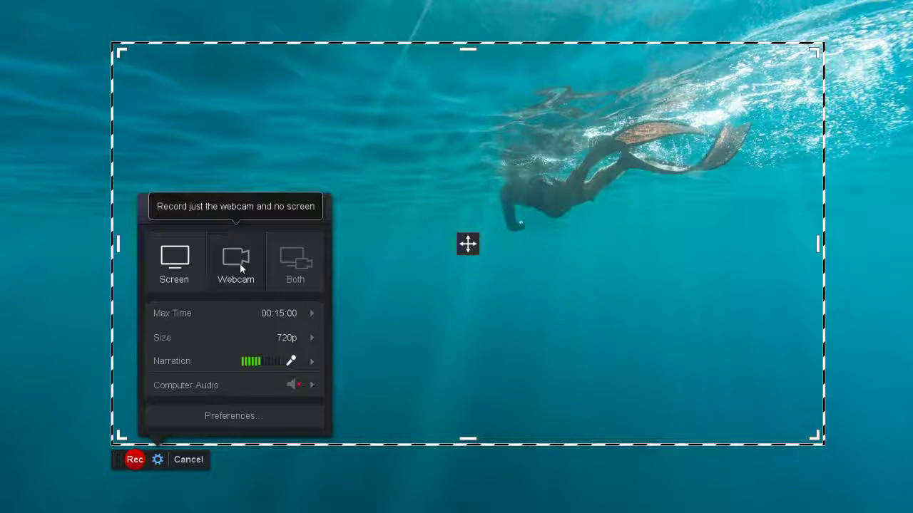
click(293, 339)
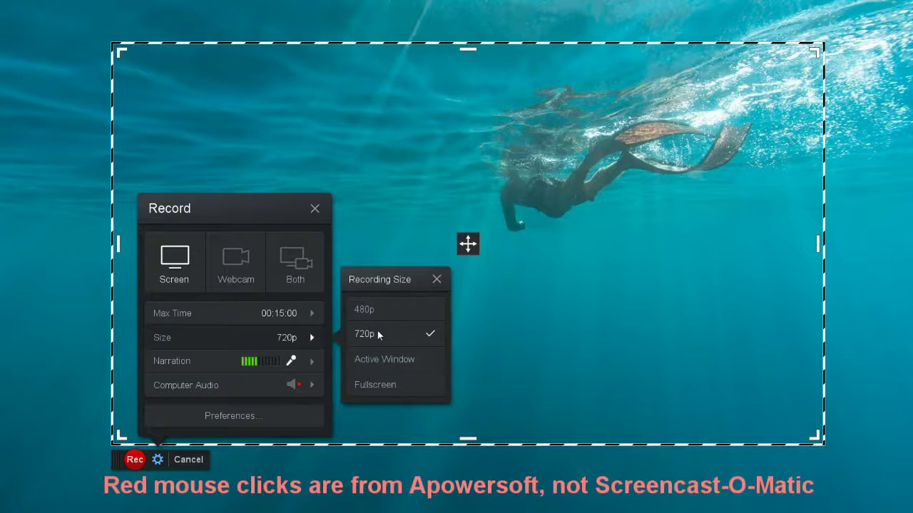
click(378, 335)
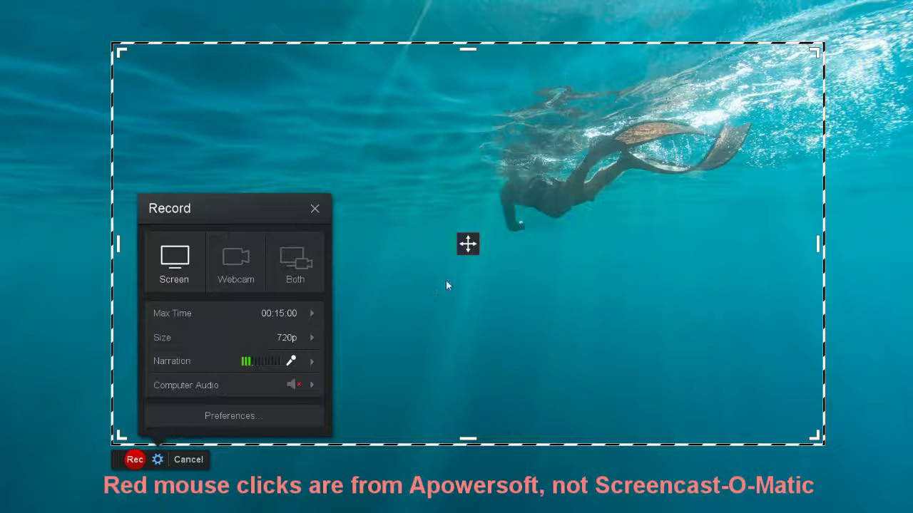
- Resize the recording frame by hand to about 1278 x 758
mouse_move(817, 440)
mouse_down()
mouse_move(664, 332)
mouse_move(843, 450)
mouse_move(680, 338)
mouse_move(773, 411)
mouse_move(826, 439)
mouse_up()
drag(120, 430, 175, 401)
drag(499, 397, 499, 424)
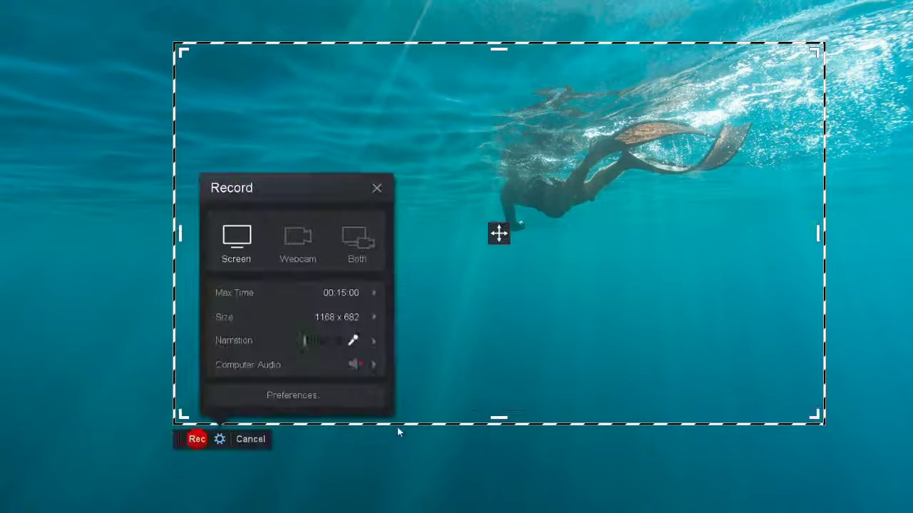
drag(176, 420, 122, 456)
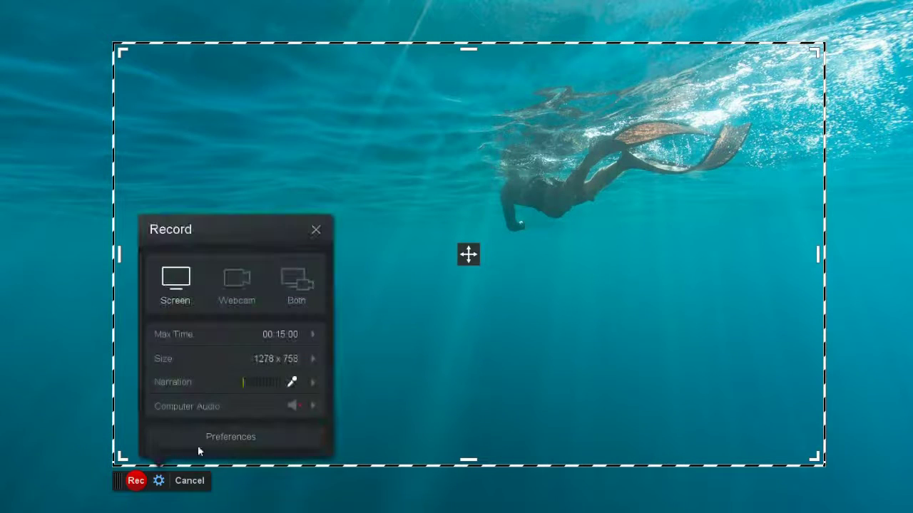
- Set the recording size to 720p again and check the narration and computer audio options
click(296, 361)
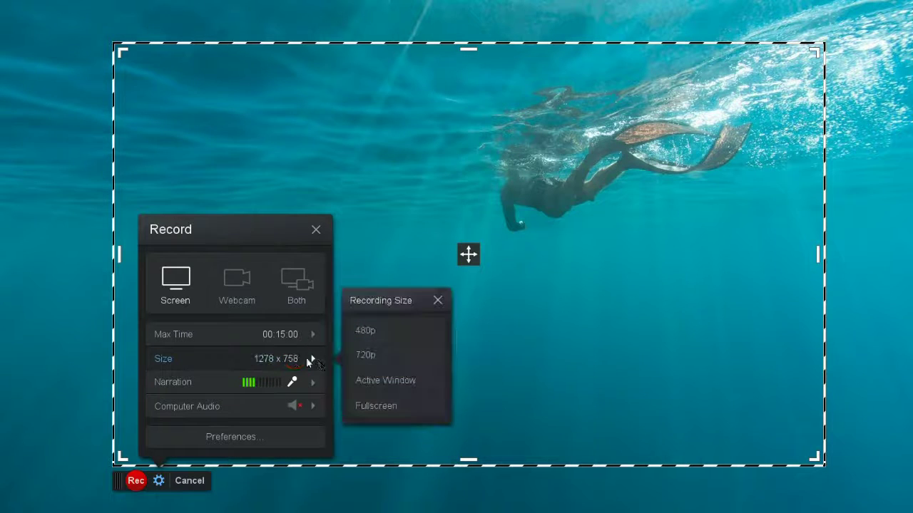
click(377, 357)
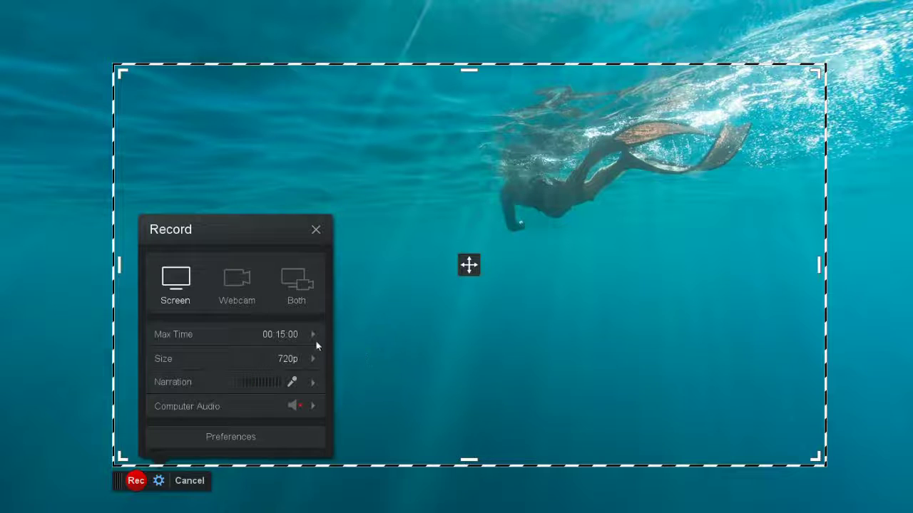
click(310, 384)
mouse_move(299, 330)
mouse_move(298, 404)
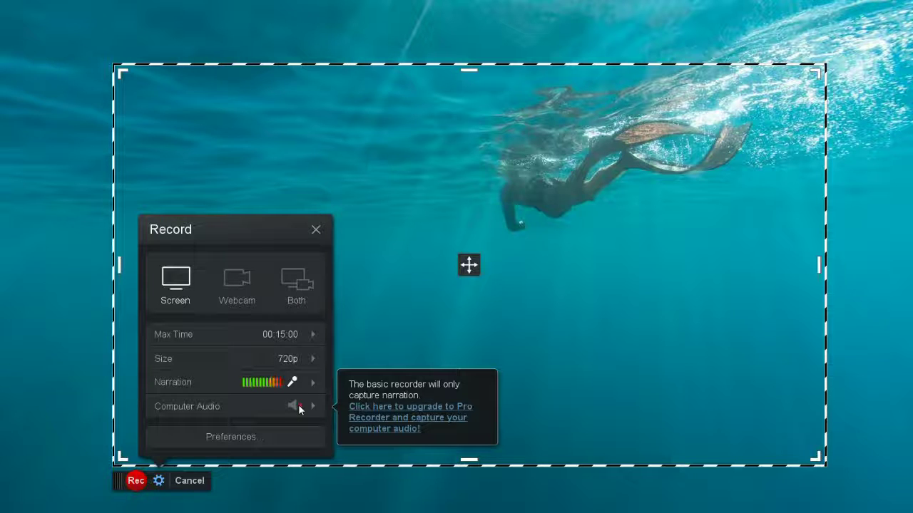
- In the recorder preferences, set up SHIFT-A as the new pause hotkey
click(260, 437)
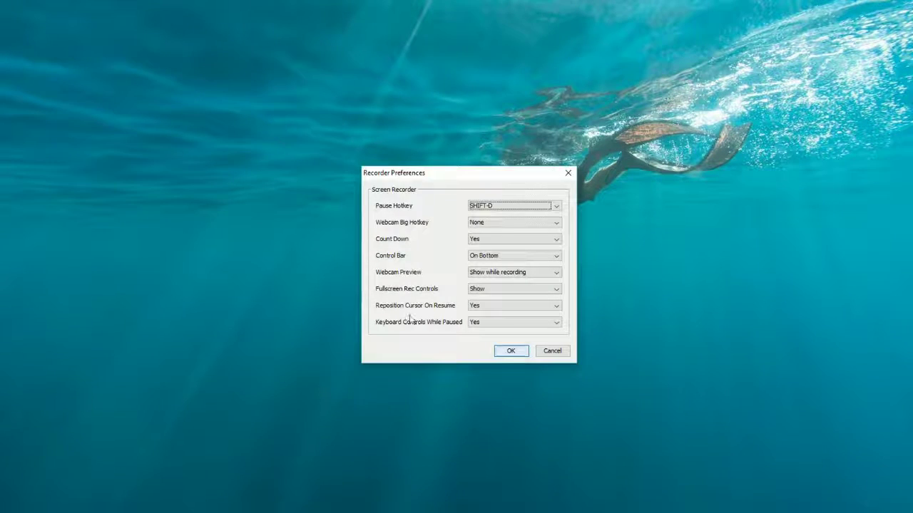
click(502, 206)
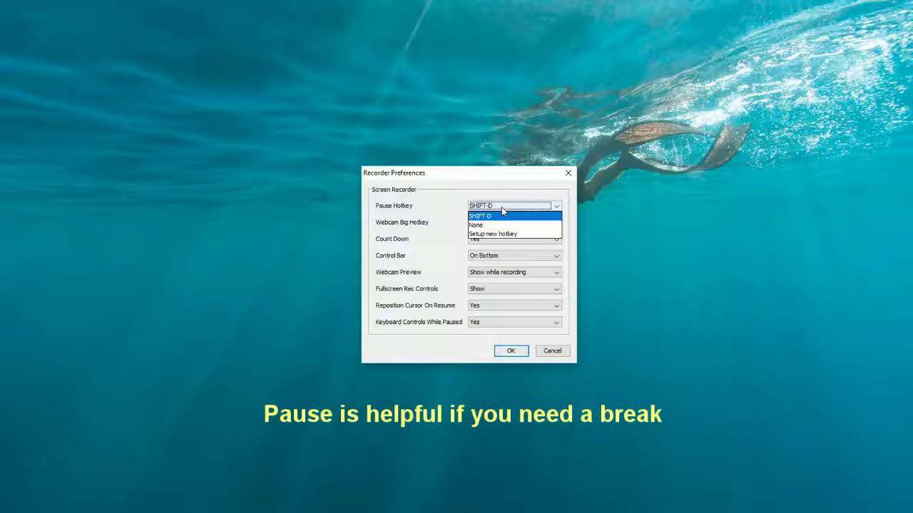
click(501, 207)
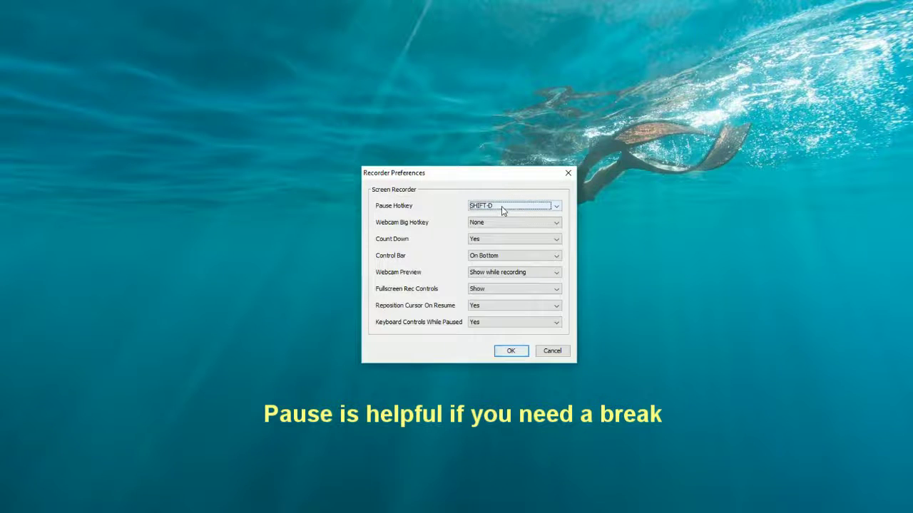
click(501, 207)
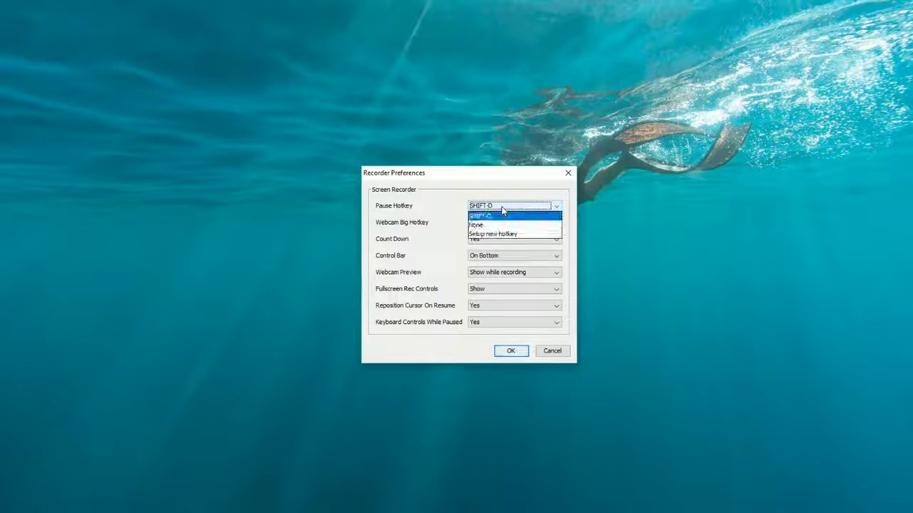
click(499, 234)
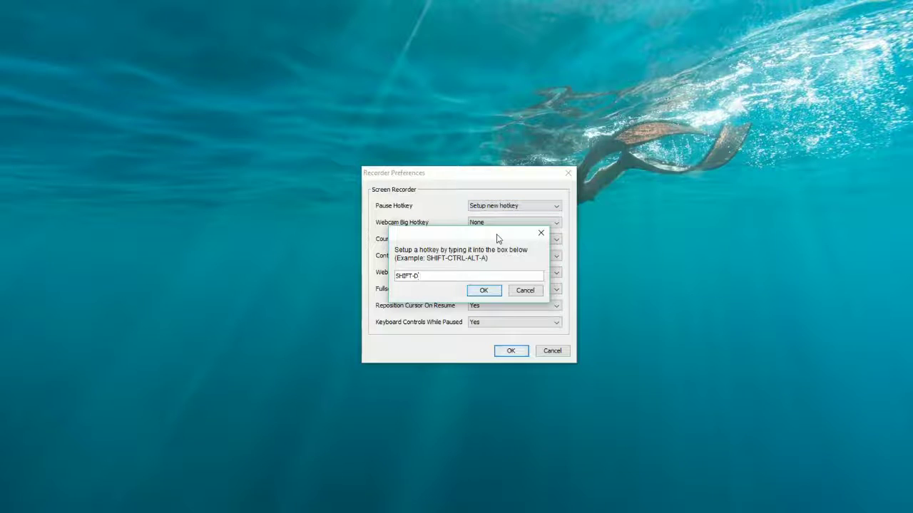
key(BackSpace)
key(ctrl)
key(ctrl+f)
key(shift)
key(shift+f)
key(BackSpace)
key(alt)
key(shift+a)
click(484, 292)
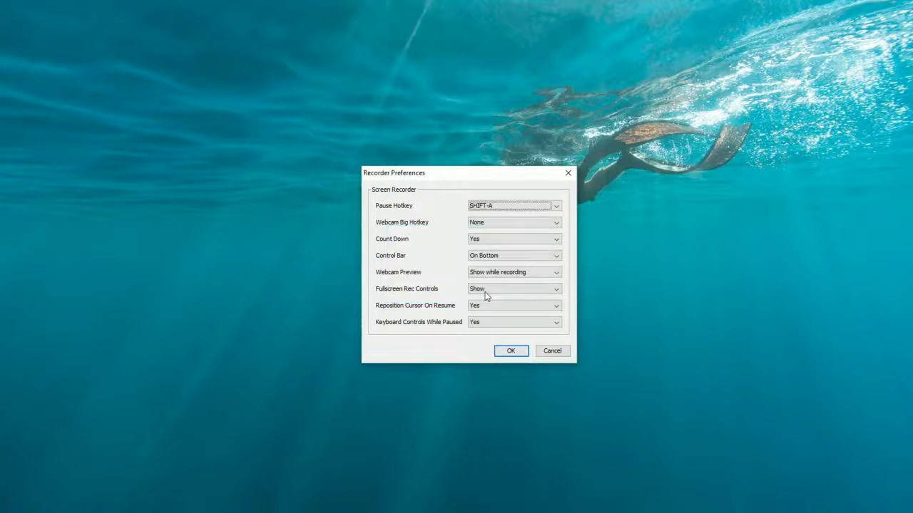
- Review the webcam hotkey and countdown options, keep the control bar On Bottom and webcam preview at Show while recording, and save the preferences
click(496, 223)
click(492, 221)
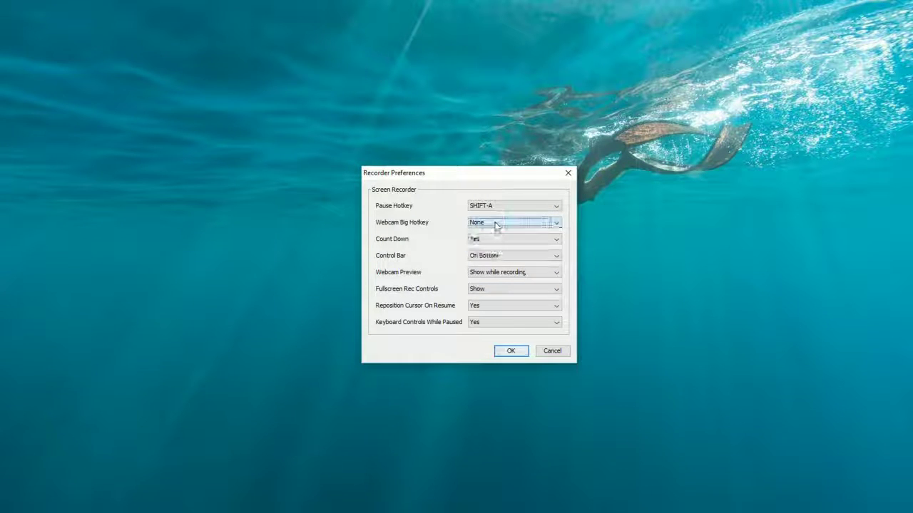
click(491, 240)
click(491, 240)
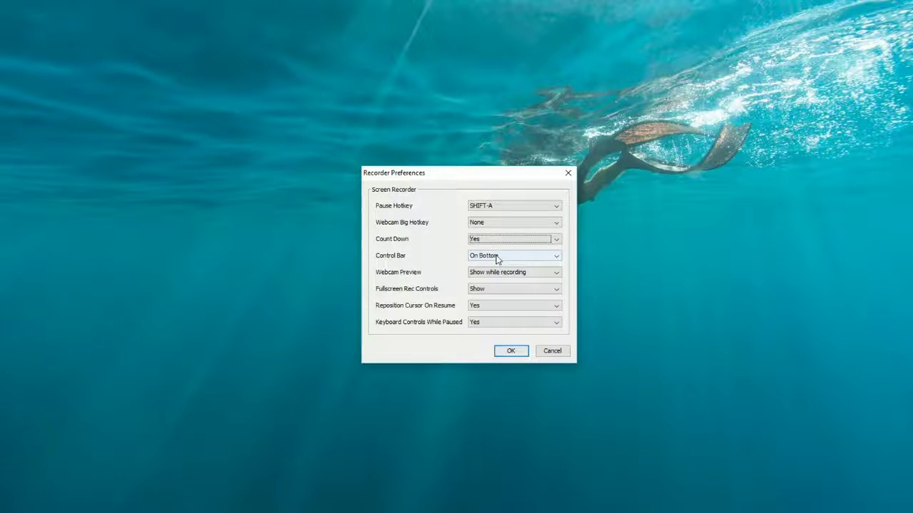
click(497, 259)
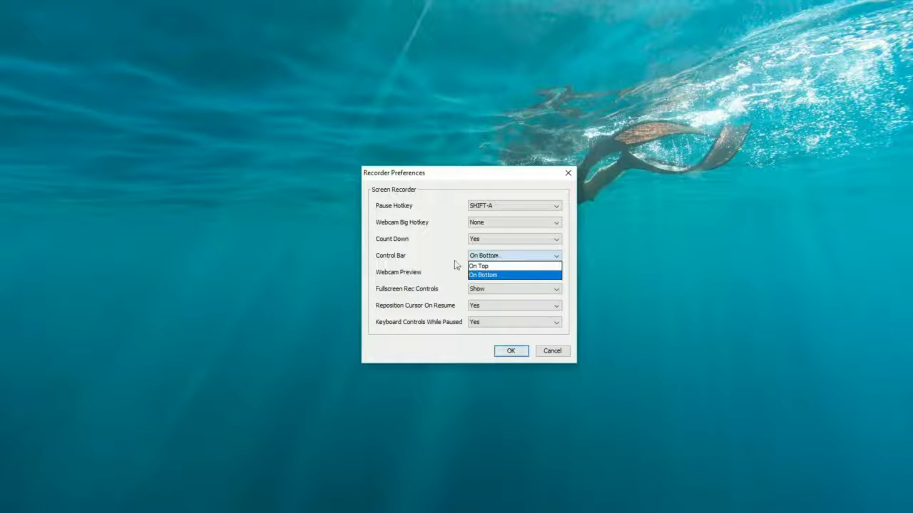
click(490, 275)
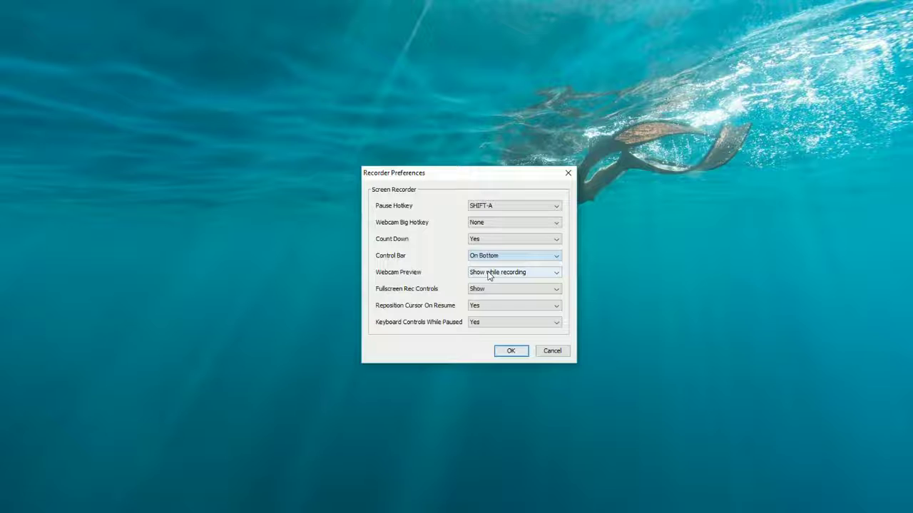
click(489, 276)
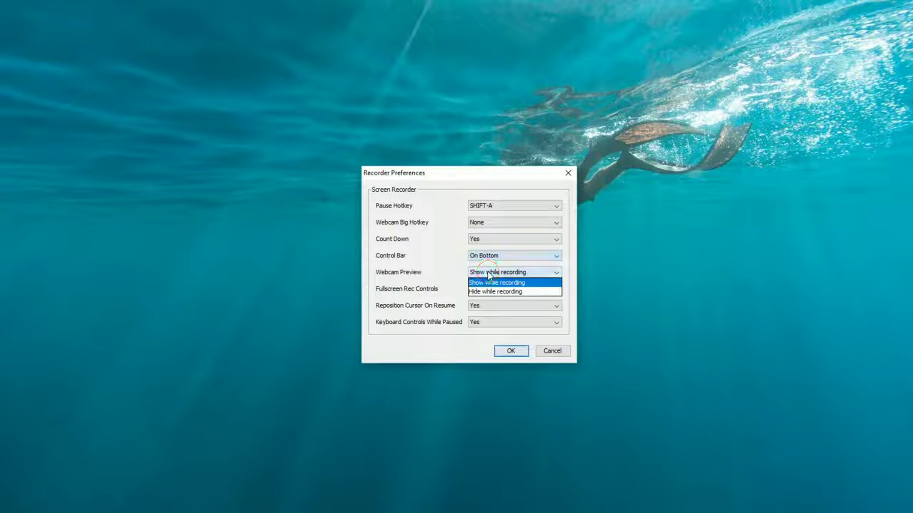
click(493, 279)
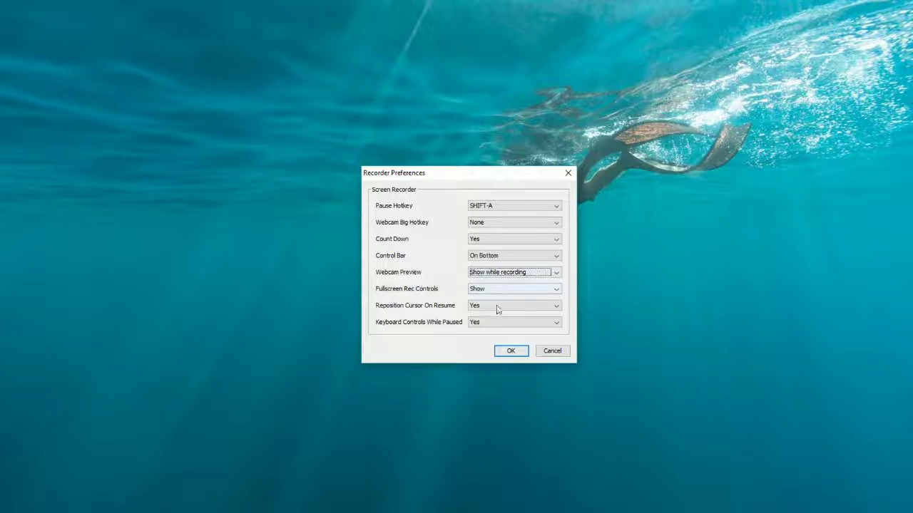
click(514, 353)
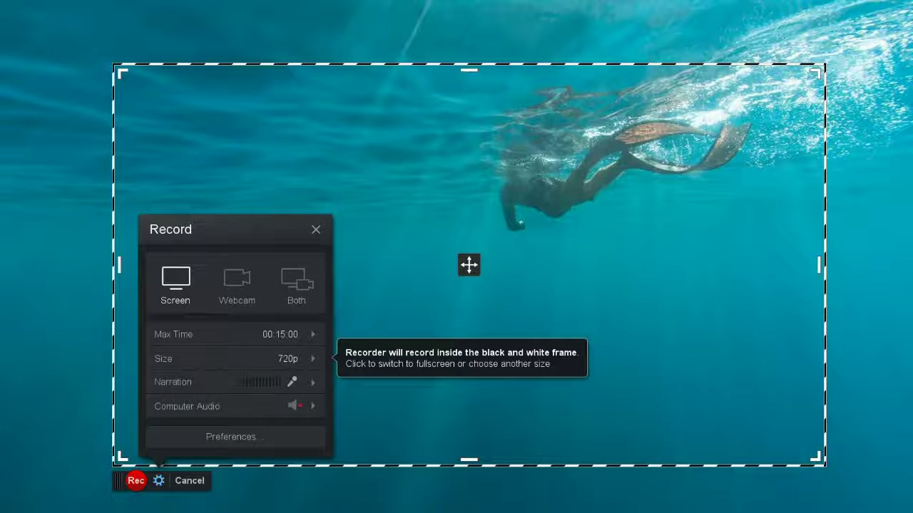
- Switch to the Google Slides presentation, display the "Presentation Software Here" slide, and reduce the window's width and height
click(107, 487)
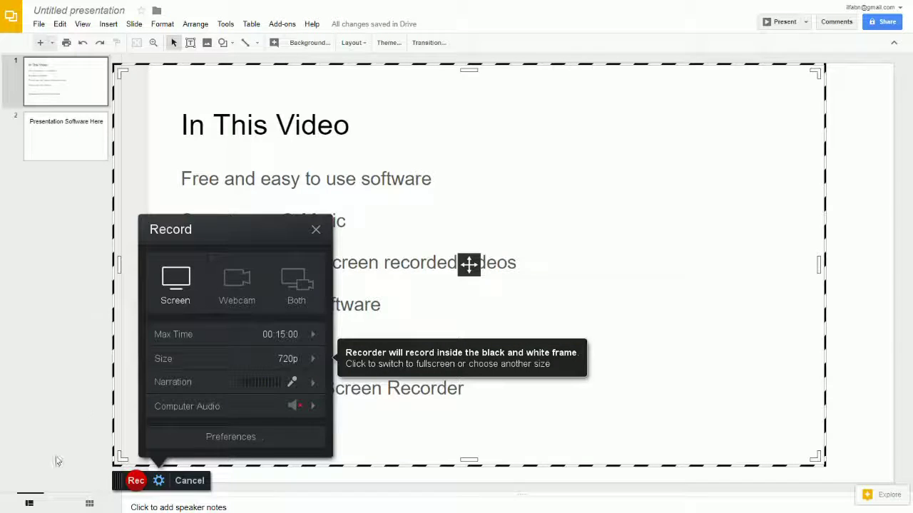
key(Down)
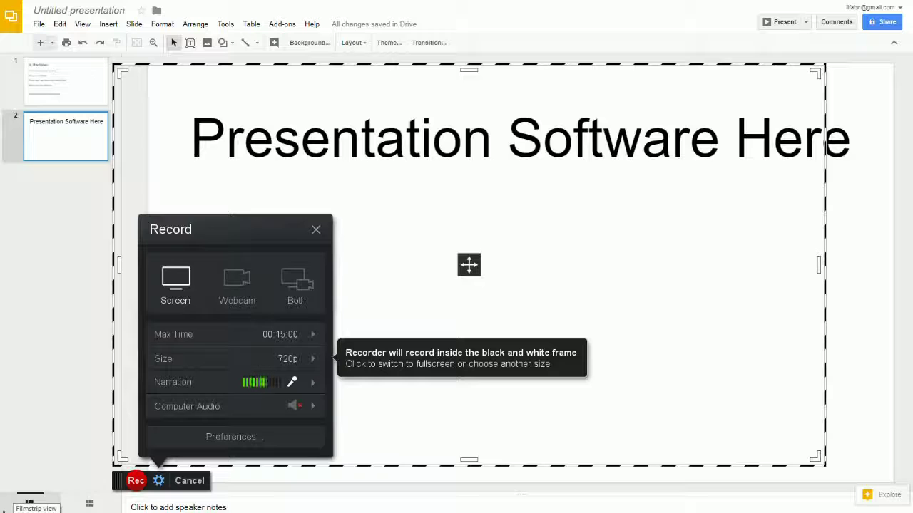
drag(8, 508, 389, 478)
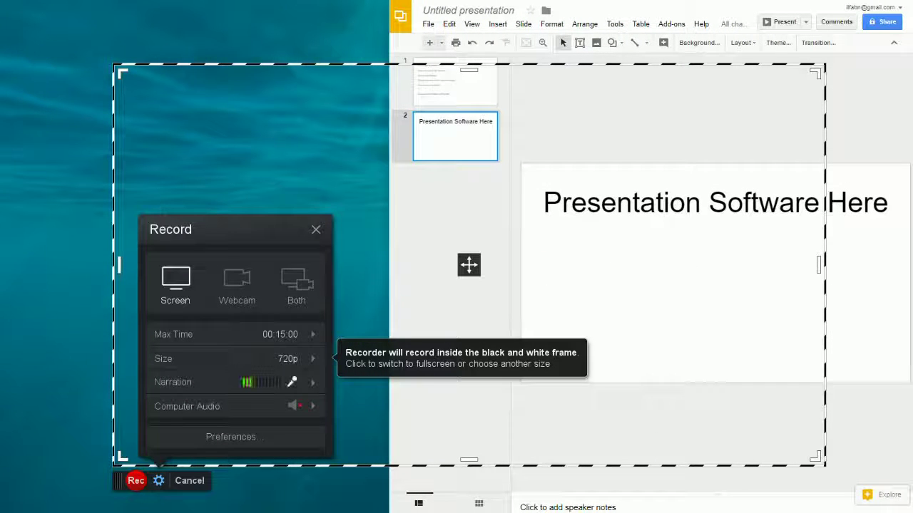
drag(435, 512, 460, 365)
- Shrink the recording frame to about 776 x 472, close the Record settings, and move the frame over the presentation slide
drag(126, 72, 413, 210)
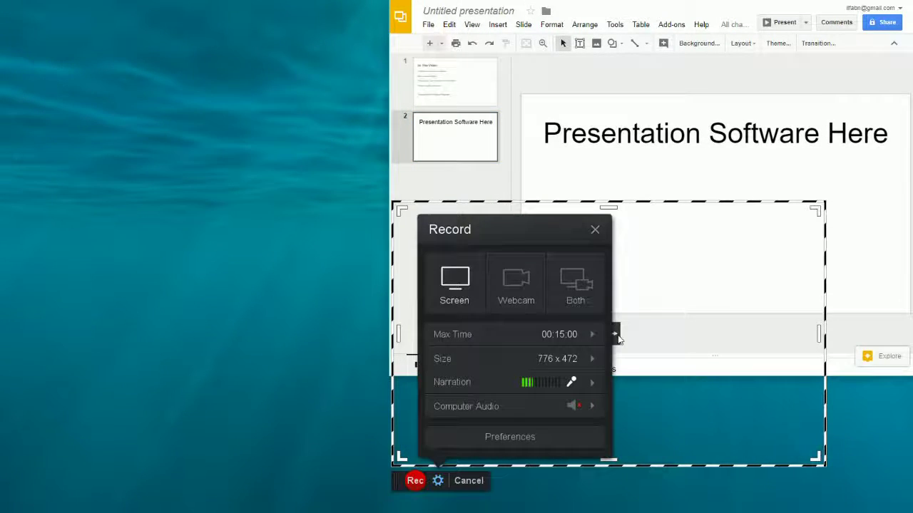
click(595, 230)
drag(608, 334, 695, 225)
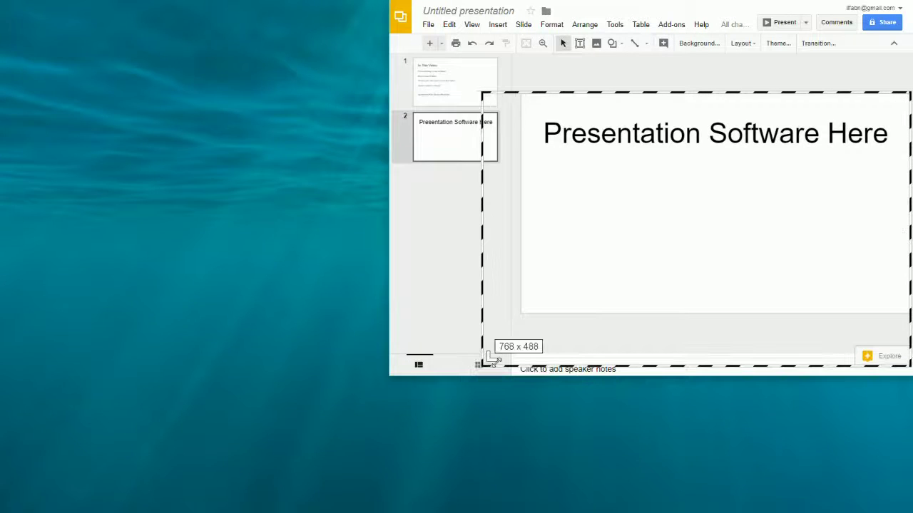